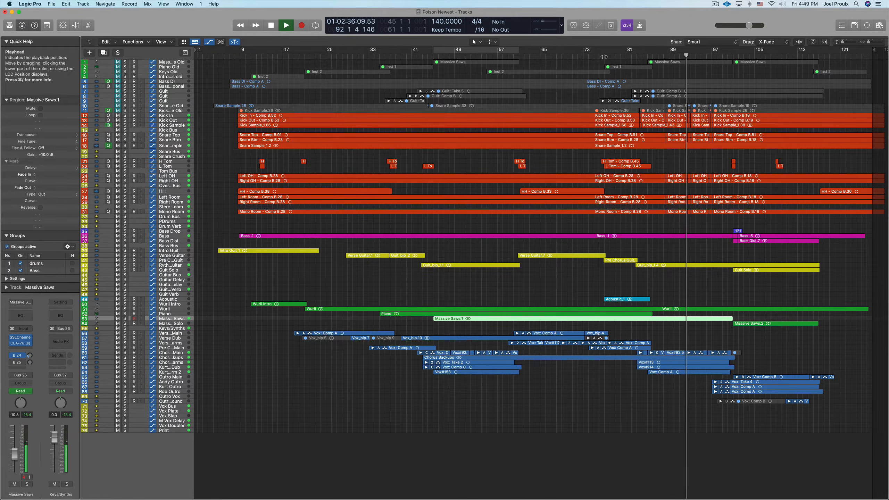
Stop playback, enlarge the track heights and show the automation curves on all tracks.
key("space")
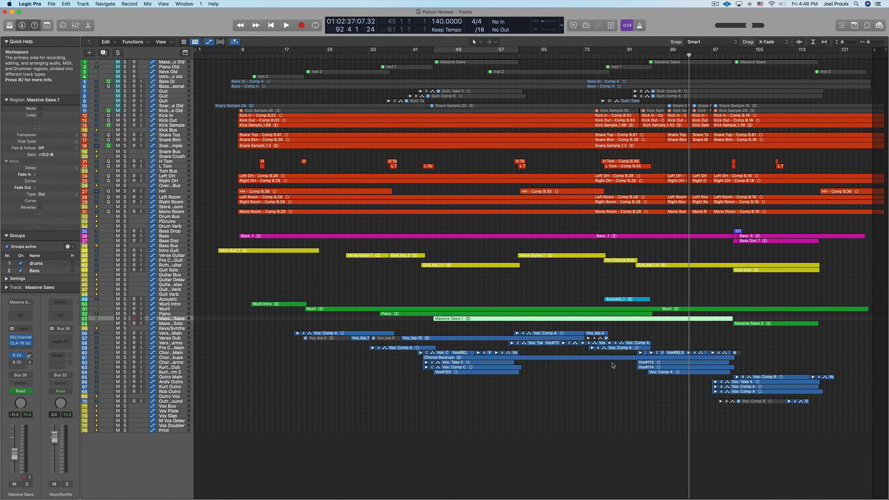
scroll(666, 329, "up", 1)
scroll(667, 328, "up", 10)
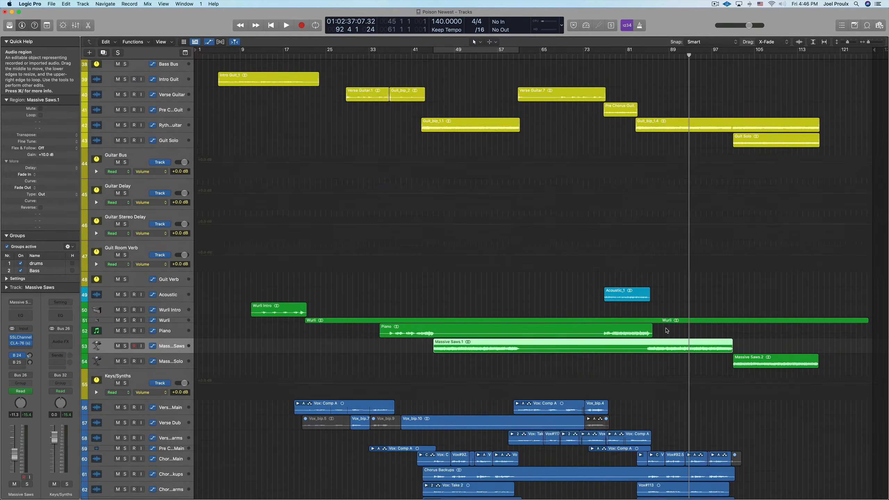
scroll(667, 331, "up", 3)
key("a")
scroll(666, 331, "up", 4)
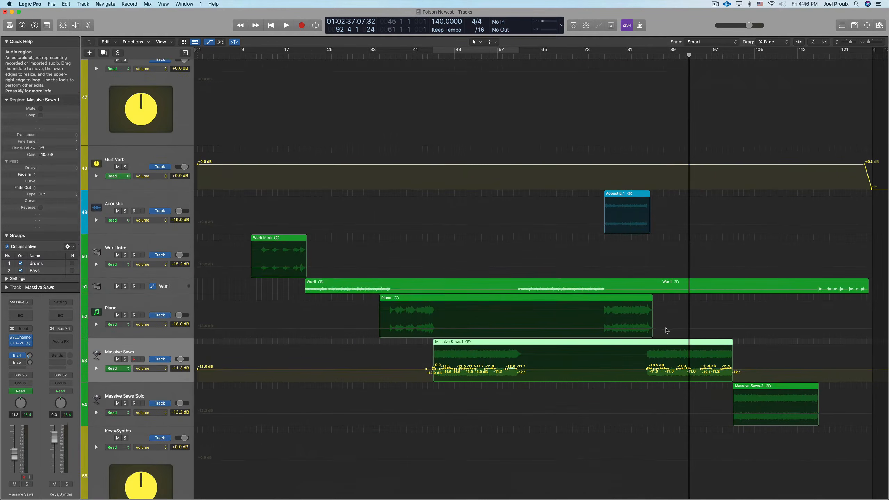
scroll(666, 331, "up", 8)
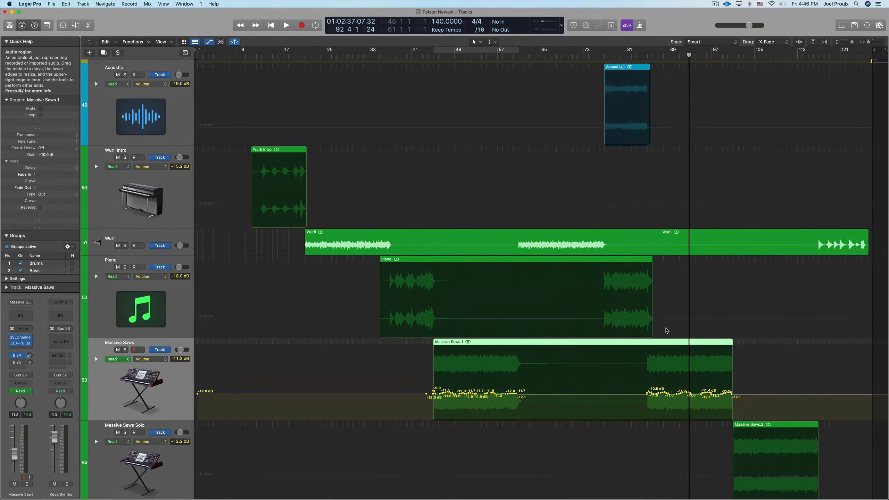
Examine the automation curves on the vocal, bass, guitar and keyboard tracks across the arrangement.
scroll(664, 333, "down", 15)
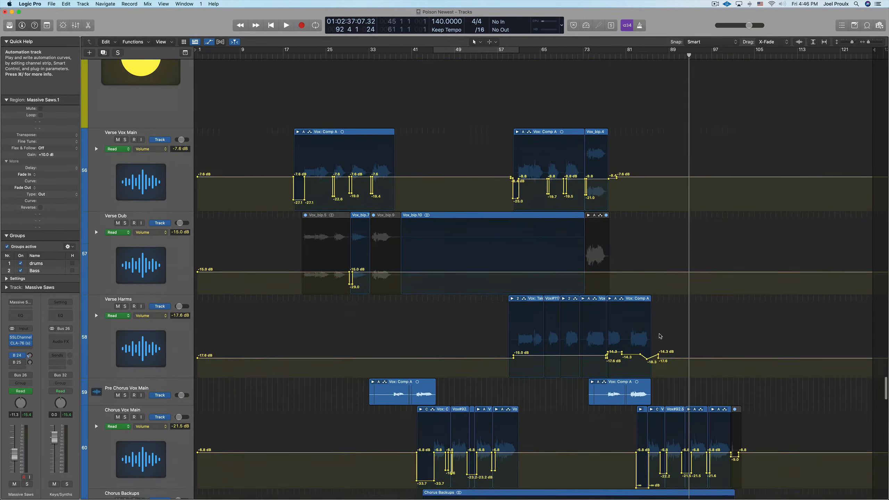
scroll(660, 336, "up", 20)
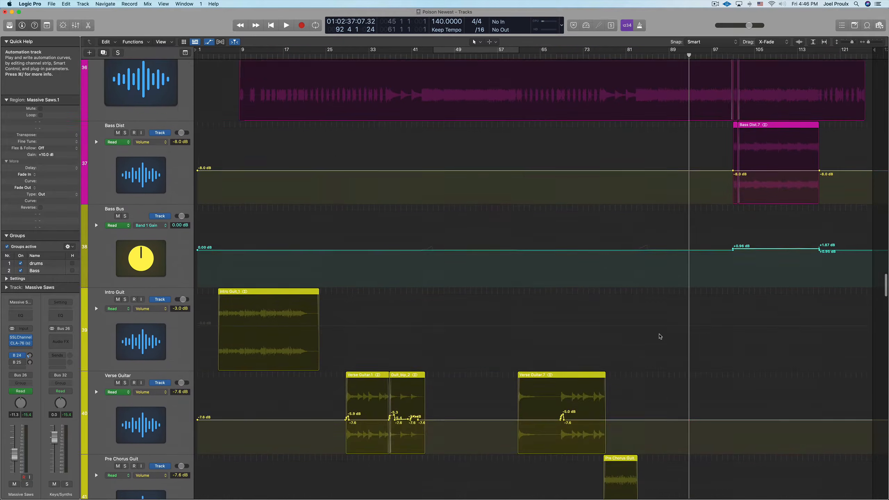
scroll(660, 337, "down", 10)
scroll(660, 336, "up", 15)
scroll(660, 337, "down", 5)
scroll(660, 336, "down", 20)
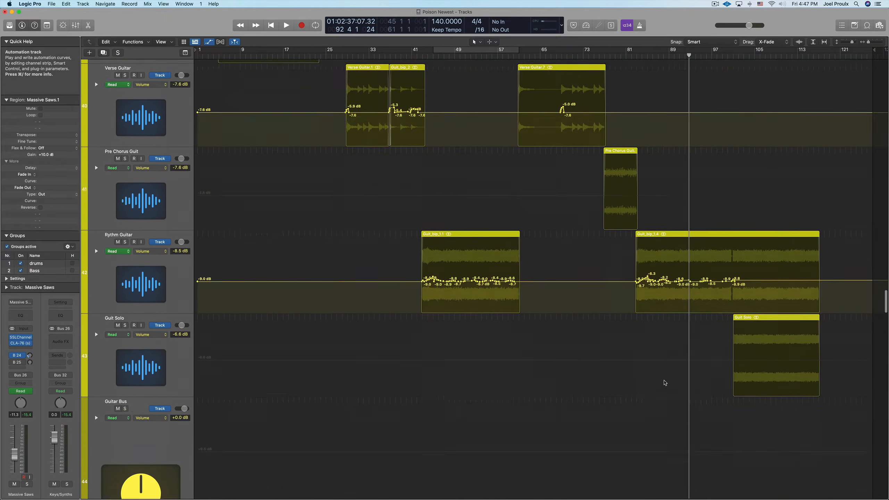
scroll(665, 380, "down", 15)
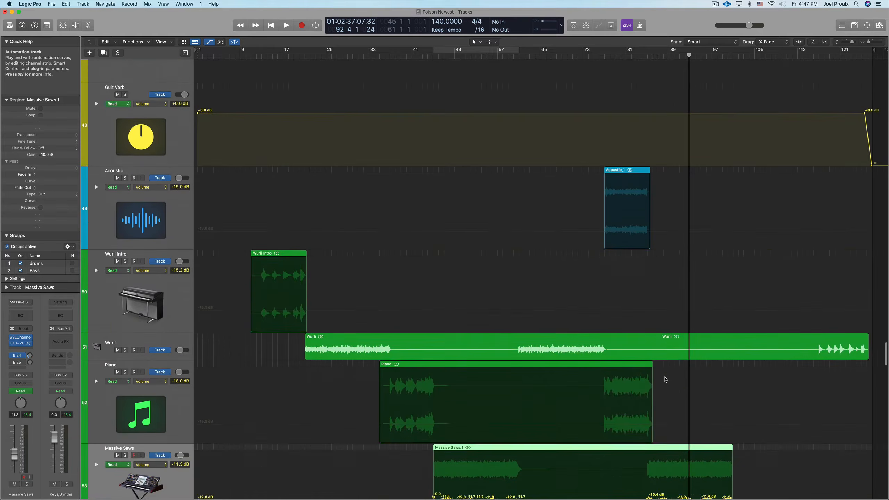
Examine the Massive Saws track's volume automation closely from bar 85 to the region's end and audition it from bar 92.
scroll(666, 380, "down", 3)
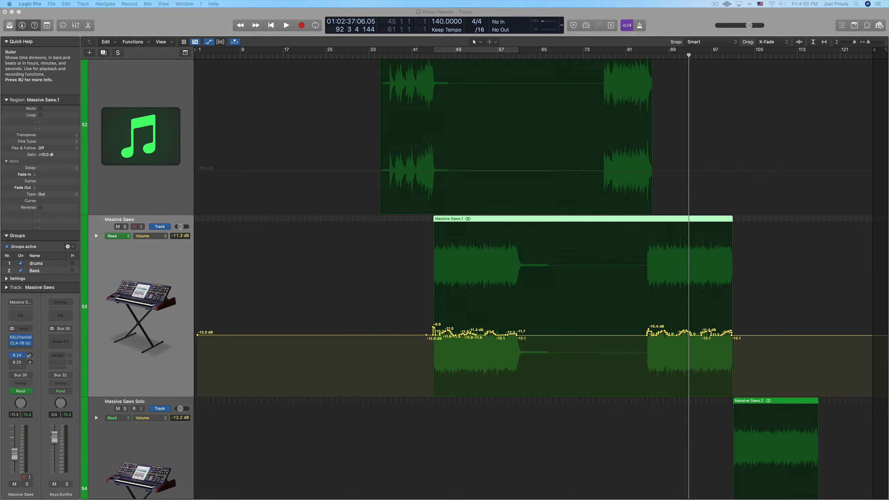
key("super+Right")
key("super+Right")
key("super+Right")
key("super+Right")
key("super+Right")
key("super+Right")
key("super+Right")
key("super+Right")
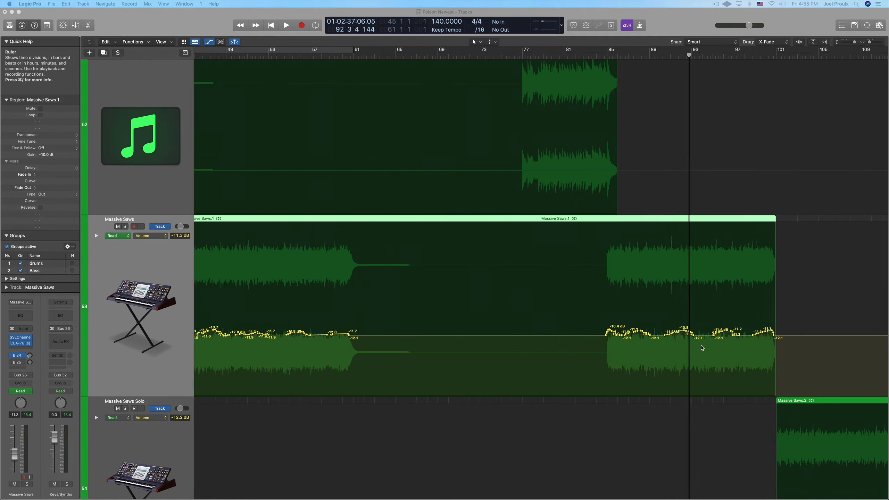
key("super+Right")
key("super+Right")
key("super+Right")
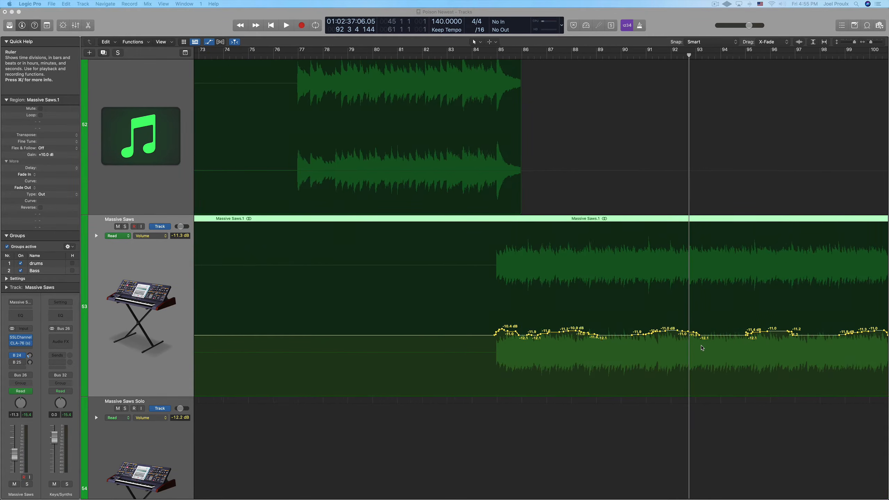
scroll(603, 333, "right", 5)
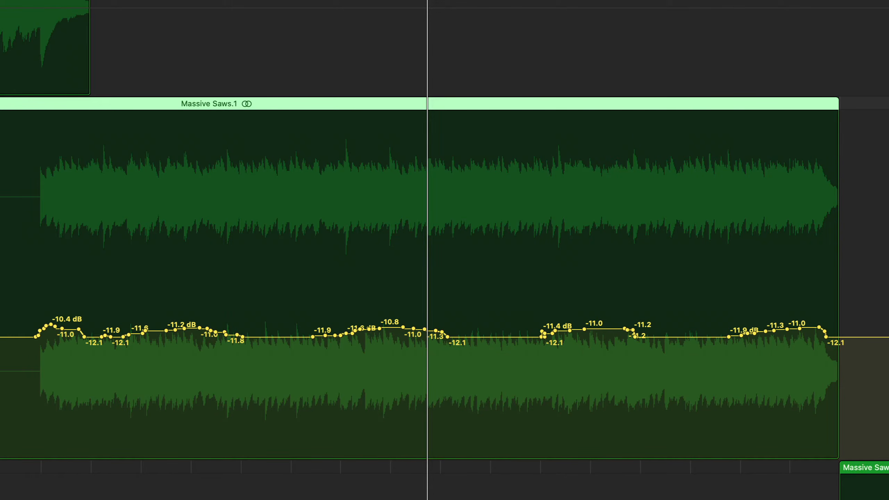
key("space")
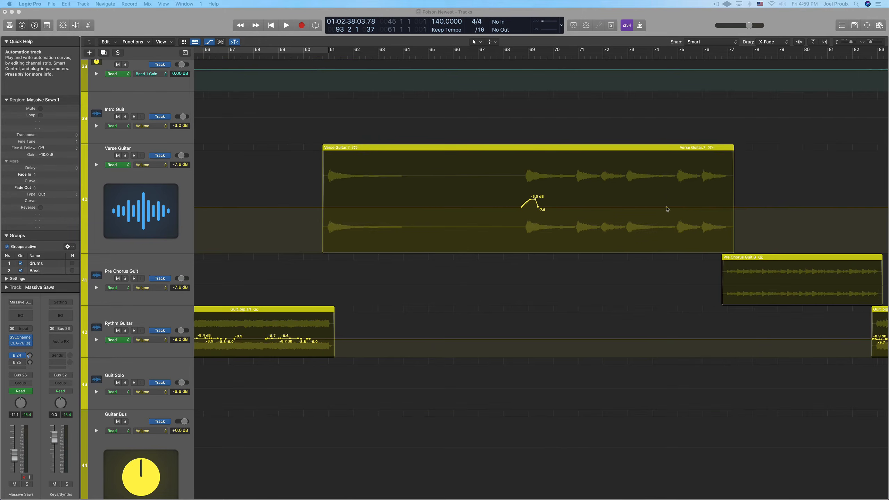
Examine the volume automation on the Verse Guitar track and at the start of the Drum Bus curve.
scroll(673, 199, "left", 2)
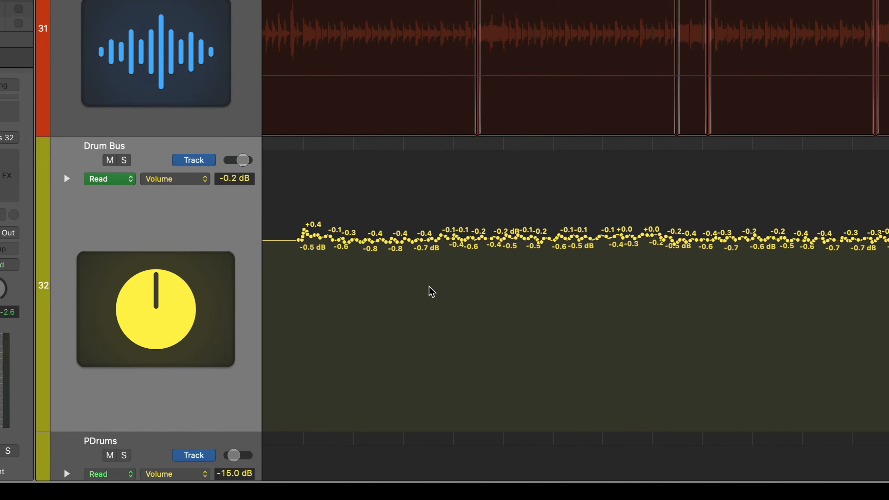
key("super+Right")
key("super+Right")
scroll(393, 298, "left", 15)
scroll(402, 298, "left", 10)
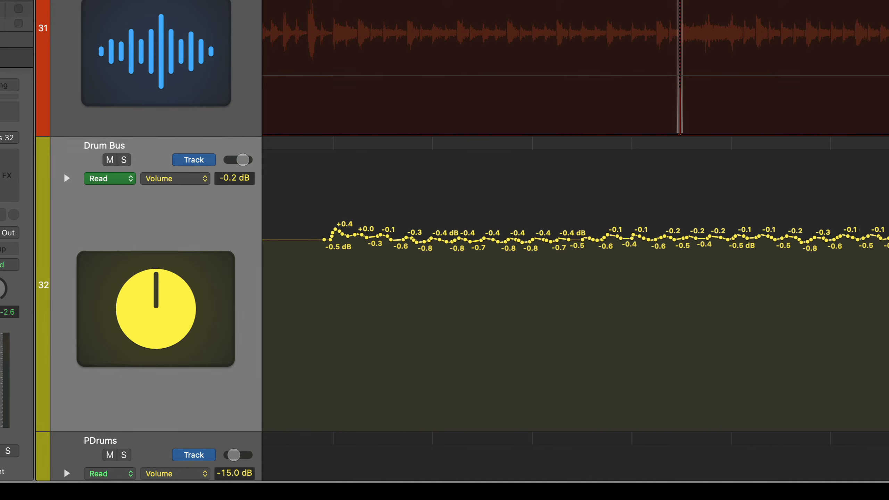
Audition the Drum Bus volume automation through bar 106 and stop playback in bar 107.
key("space")
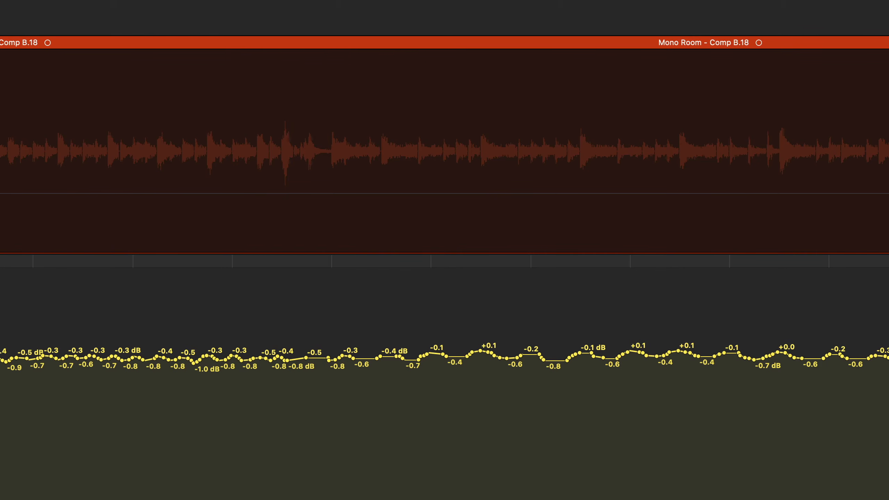
key("space")
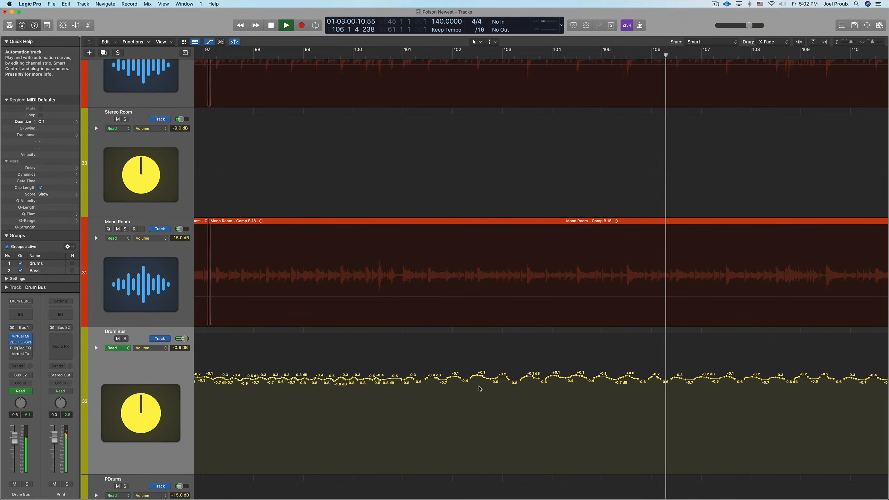
key("space")
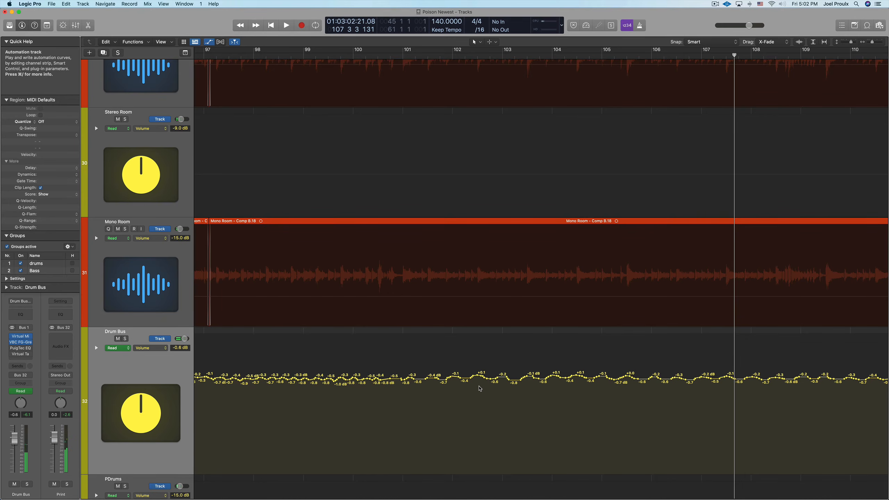